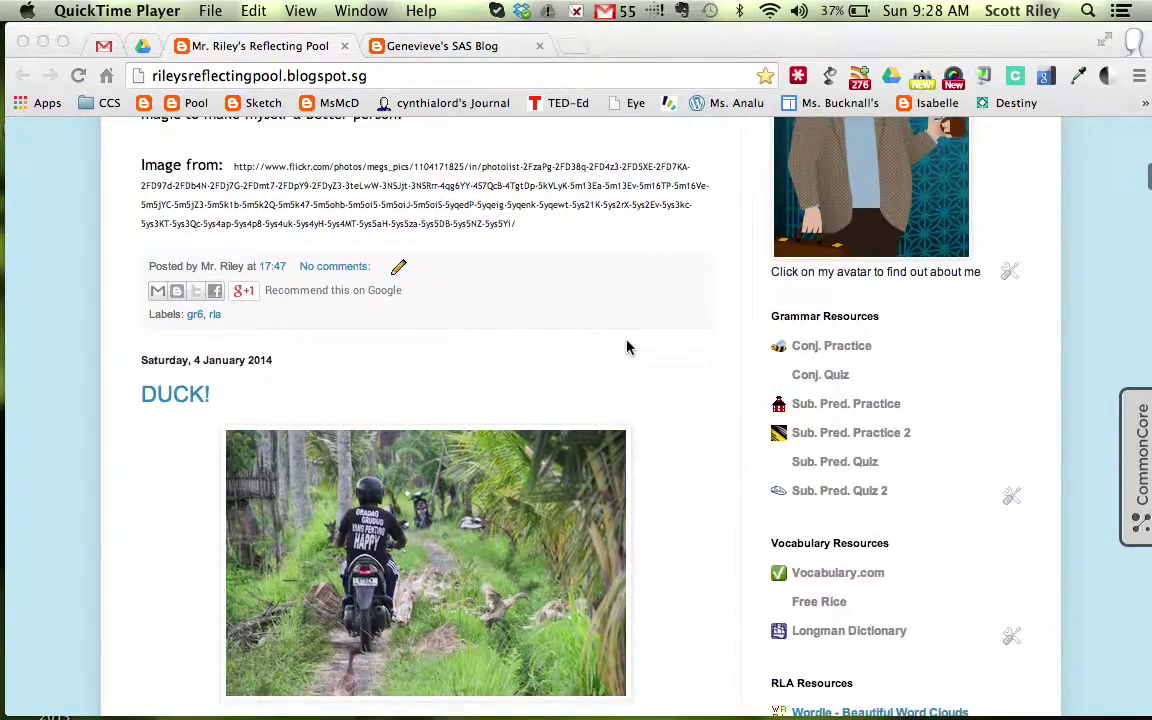
- Switch to the student's SAS blog, examine its Labels list in the sidebar, and show only the posts labelled RLA
{"action": "scroll", "coordinate": [627, 347], "scroll_direction": "up", "scroll_amount": 3}
{"action": "scroll", "coordinate": [627, 347], "scroll_direction": "up", "scroll_amount": 6}
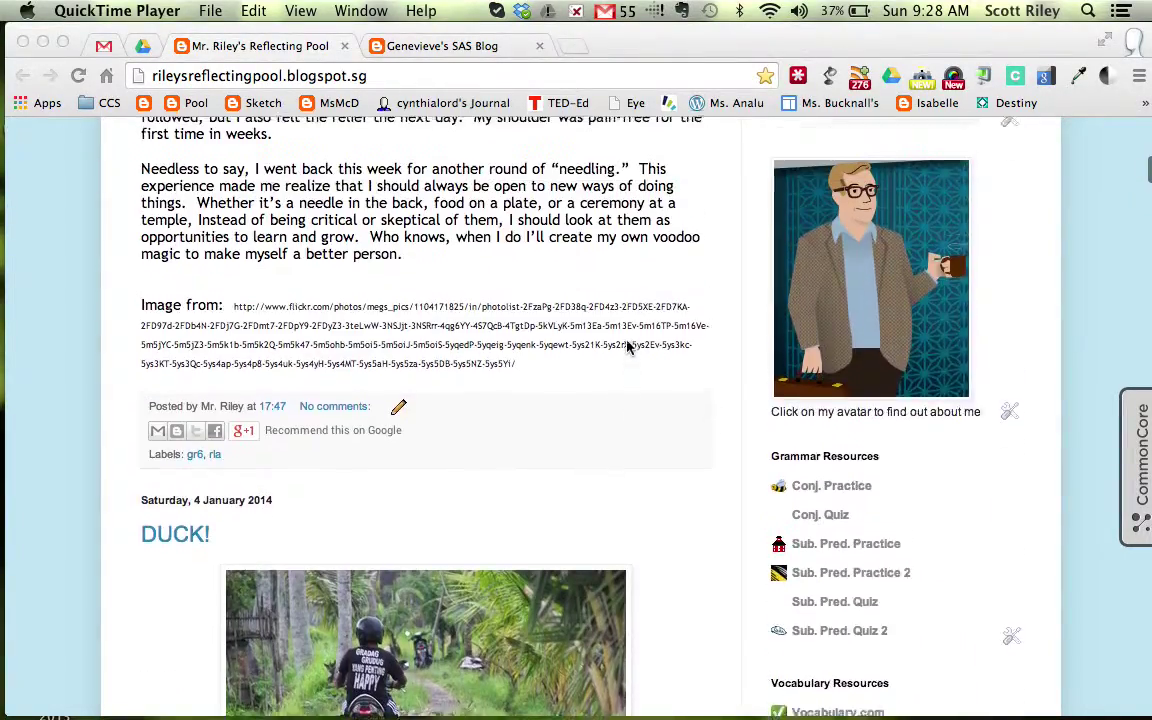
{"action": "scroll", "coordinate": [627, 347], "scroll_direction": "up", "scroll_amount": 6}
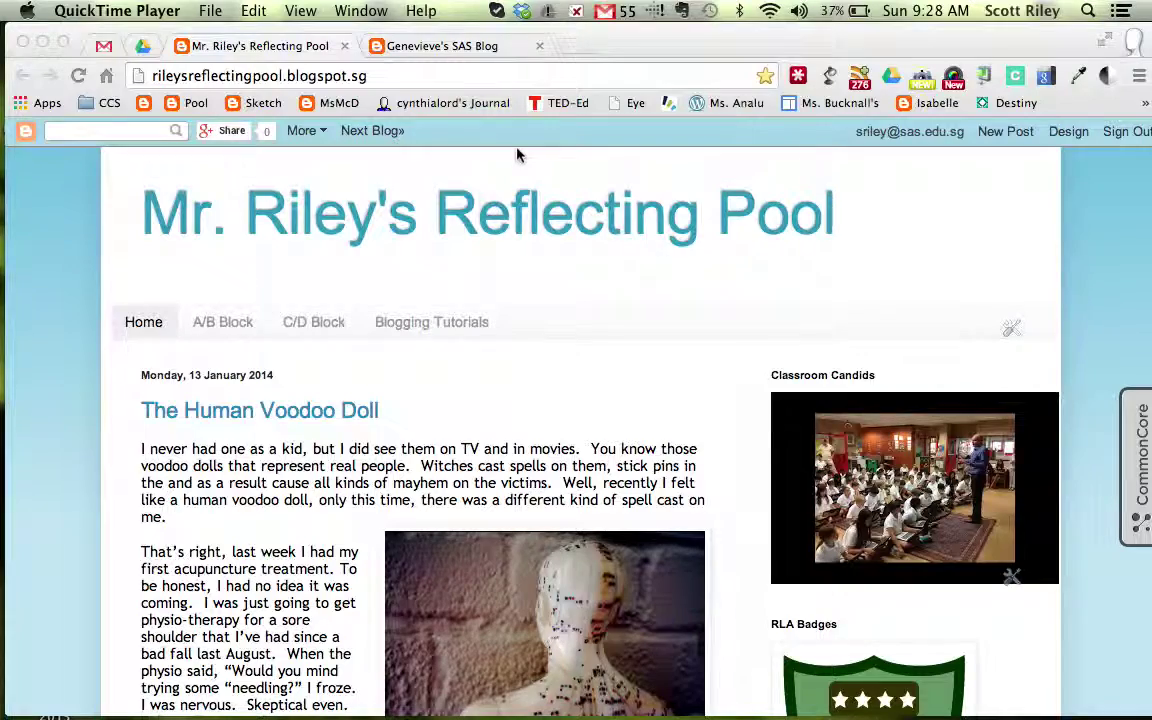
{"action": "left_click", "coordinate": [460, 48]}
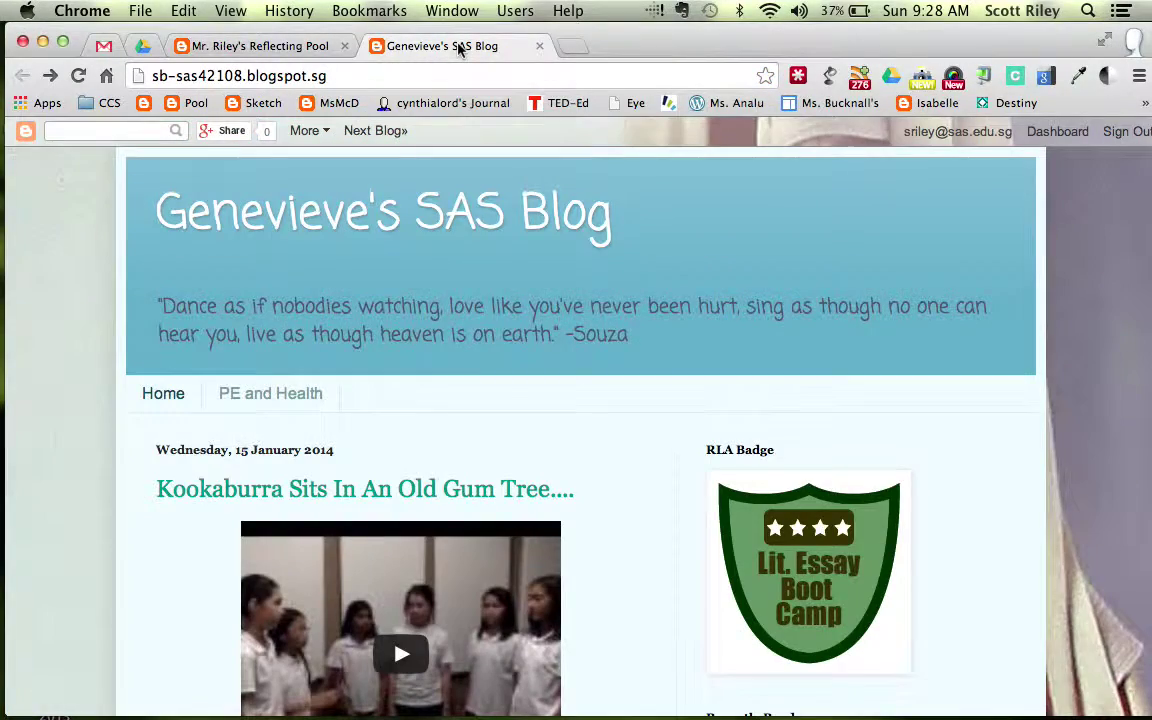
{"action": "scroll", "coordinate": [610, 360], "scroll_direction": "down", "scroll_amount": 4}
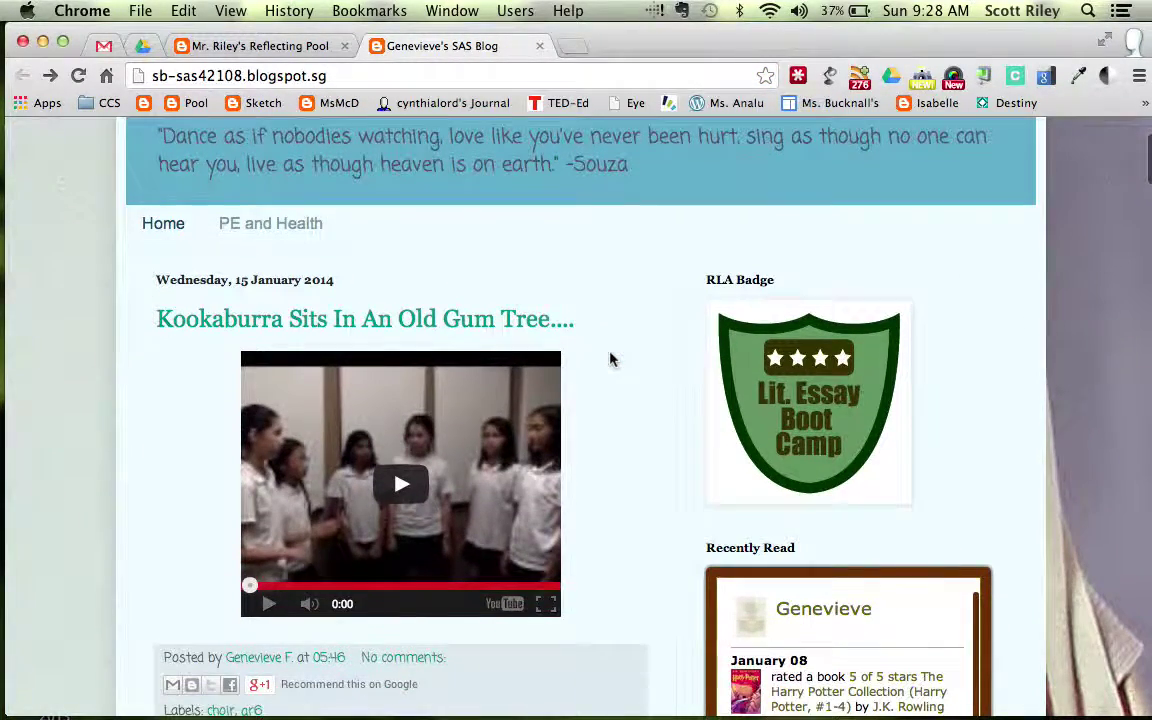
{"action": "scroll", "coordinate": [498, 387], "scroll_direction": "down", "scroll_amount": 20}
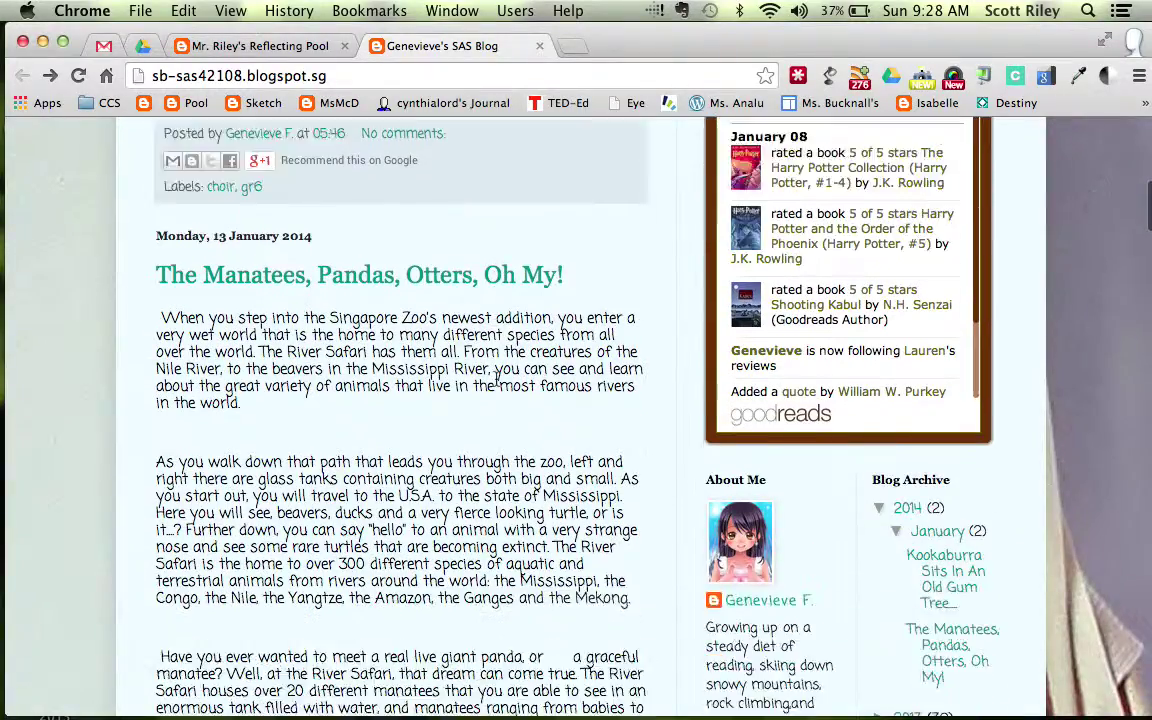
{"action": "scroll", "coordinate": [498, 387], "scroll_direction": "down", "scroll_amount": 15}
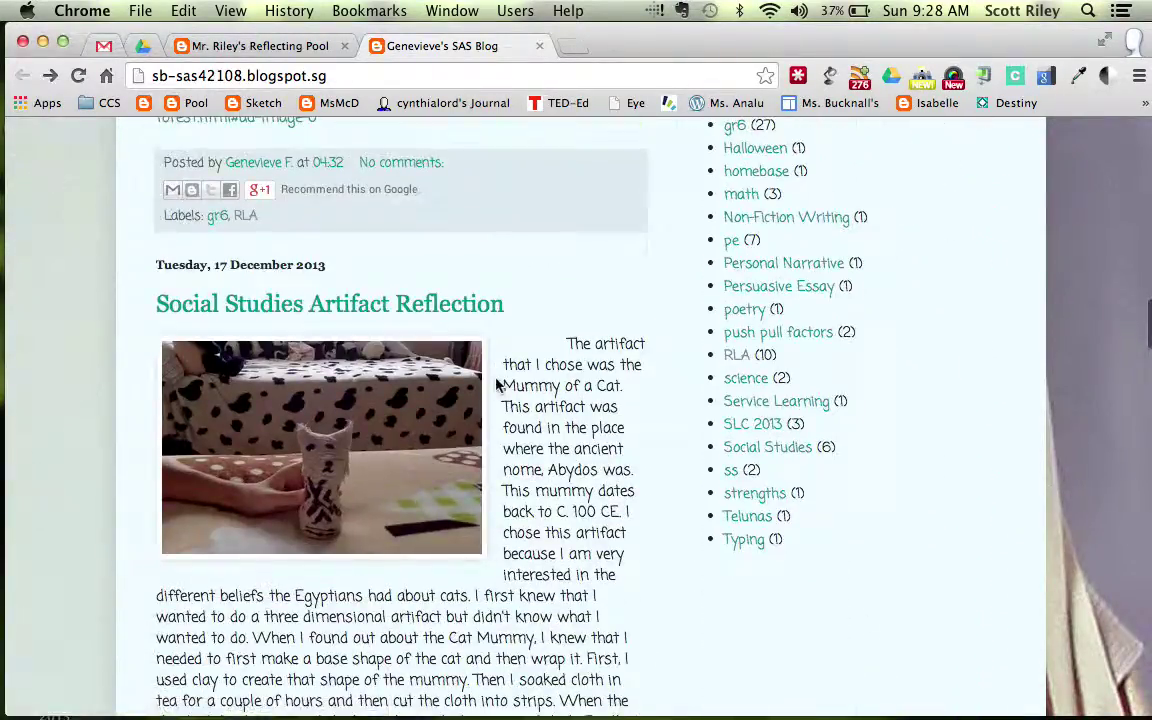
{"action": "scroll", "coordinate": [496, 380], "scroll_direction": "down", "scroll_amount": 9}
{"action": "scroll", "coordinate": [496, 383], "scroll_direction": "up", "scroll_amount": 20}
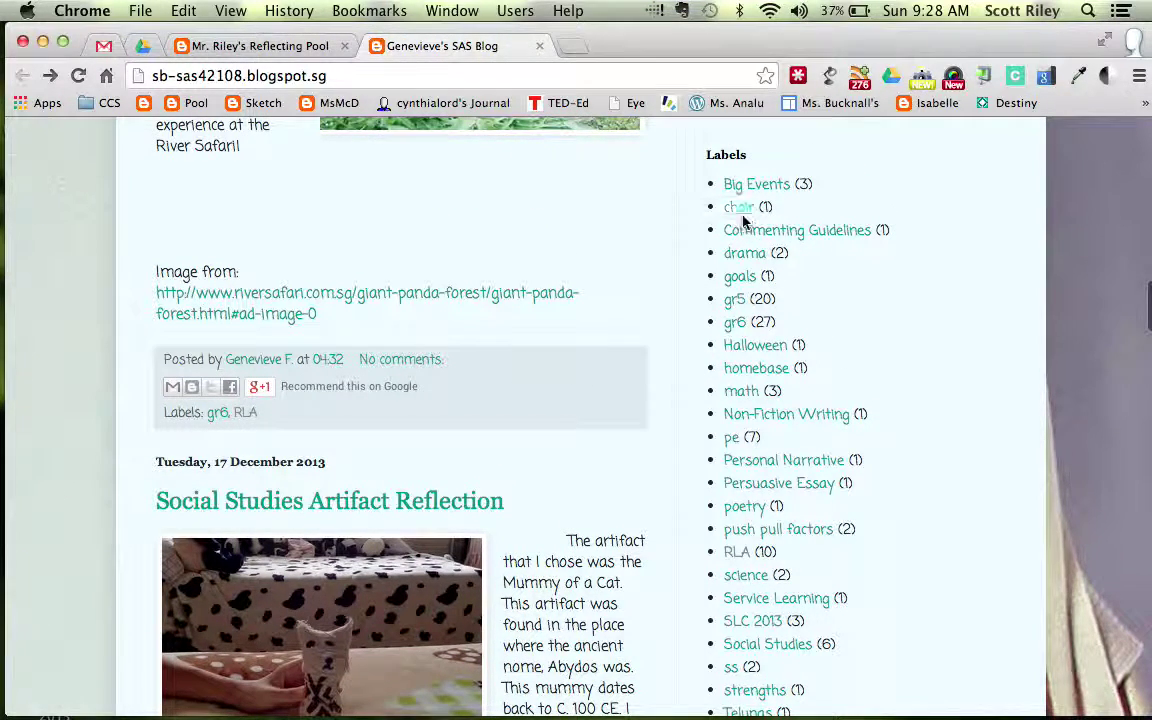
{"action": "scroll", "coordinate": [748, 472], "scroll_direction": "down", "scroll_amount": 1}
{"action": "scroll", "coordinate": [748, 472], "scroll_direction": "down", "scroll_amount": 2}
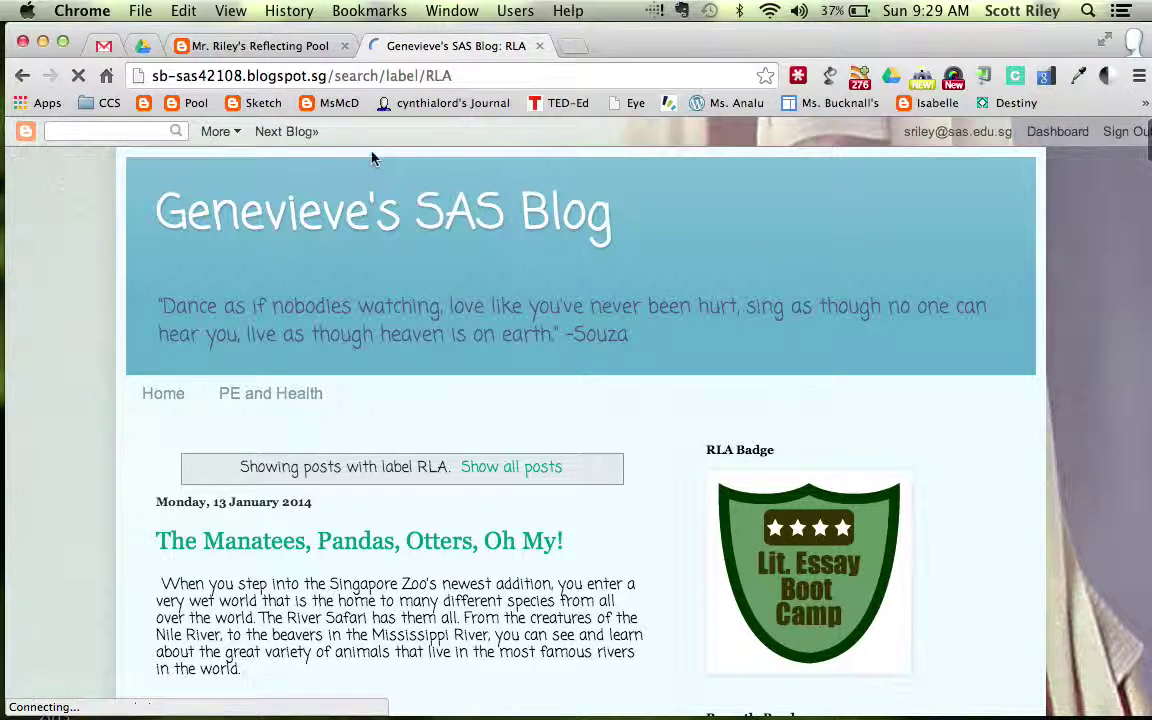
- Return to the Reflecting Pool blog and open its Layout page in the Blogger design settings
{"action": "left_click", "coordinate": [255, 45]}
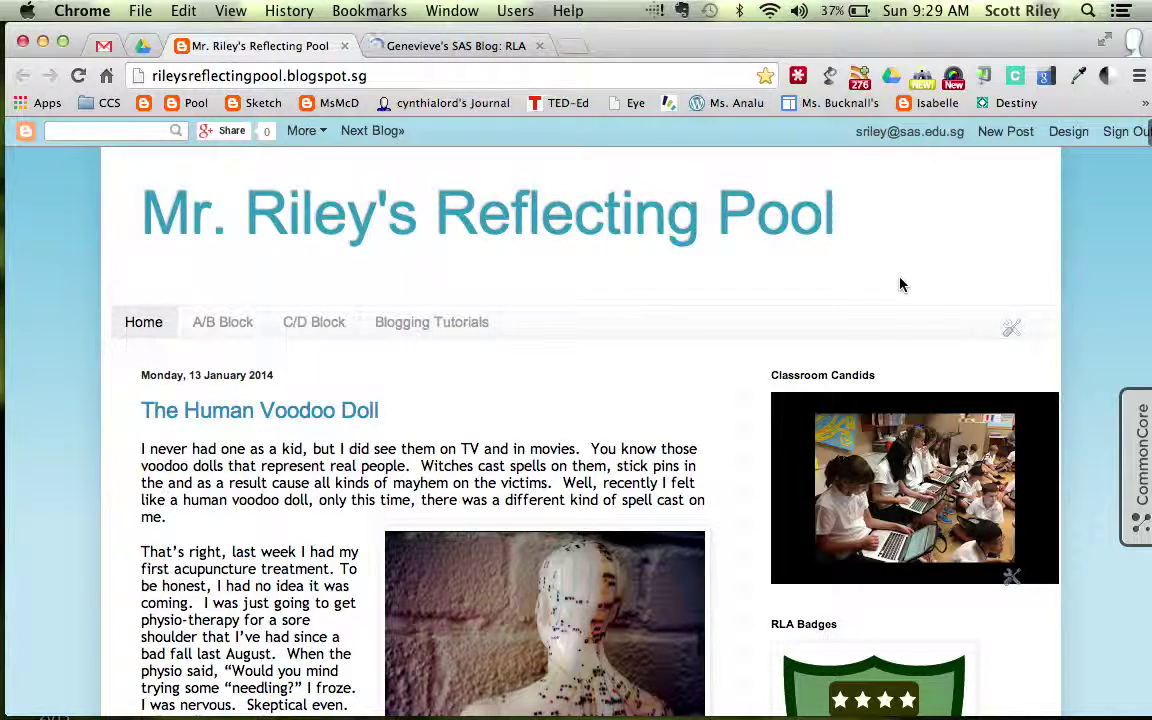
{"action": "scroll", "coordinate": [985, 255], "scroll_direction": "down", "scroll_amount": 1}
{"action": "scroll", "coordinate": [1005, 247], "scroll_direction": "up", "scroll_amount": 1}
{"action": "left_click", "coordinate": [1070, 133]}
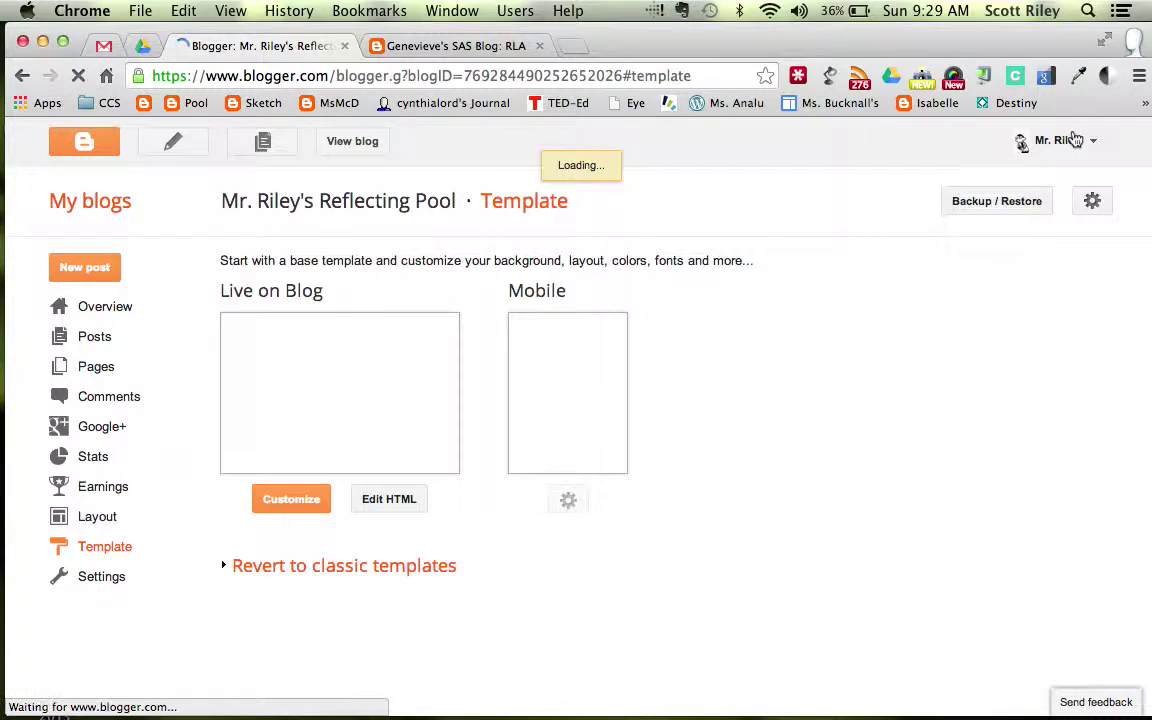
{"action": "left_click", "coordinate": [104, 524]}
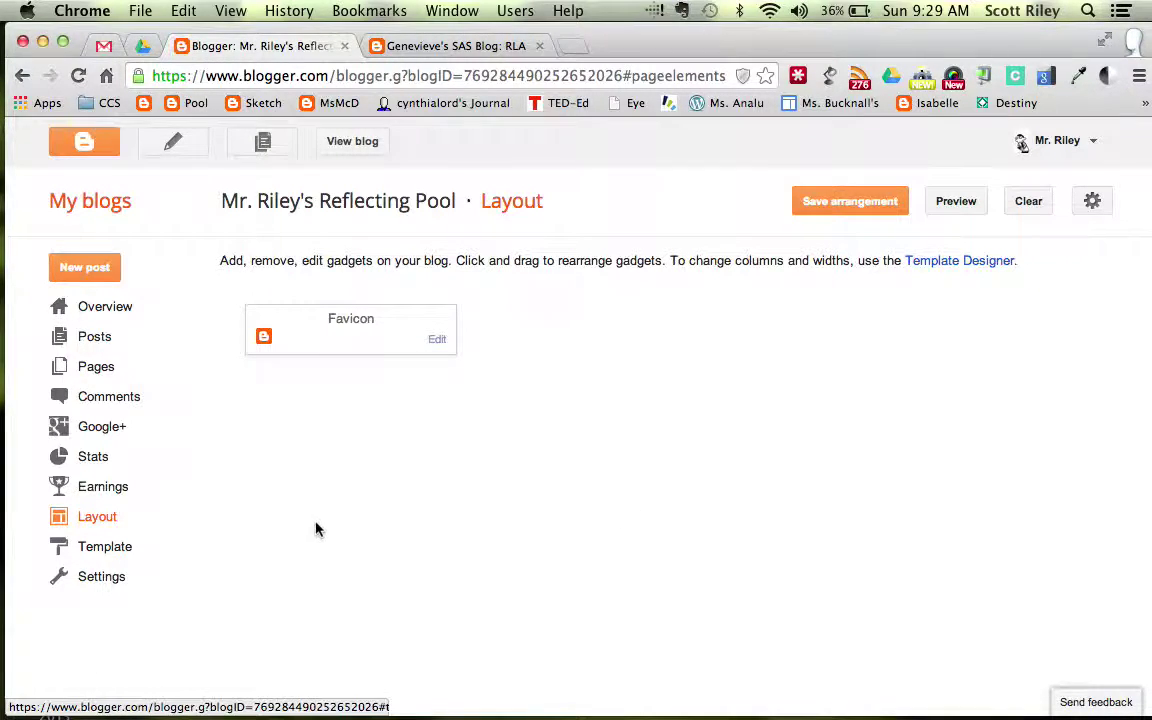
{"action": "left_click", "coordinate": [96, 521]}
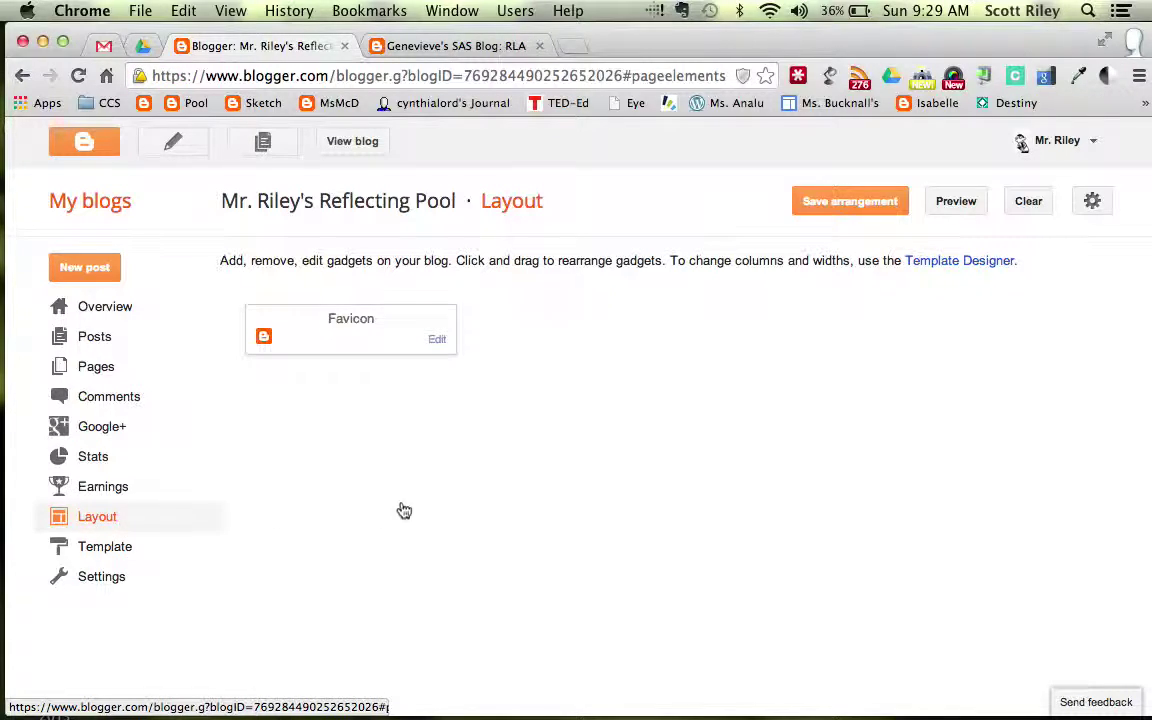
- Add a Labels gadget from the Basics gadget collection to the blog's sidebar
{"action": "scroll", "coordinate": [531, 550], "scroll_direction": "down", "scroll_amount": 4}
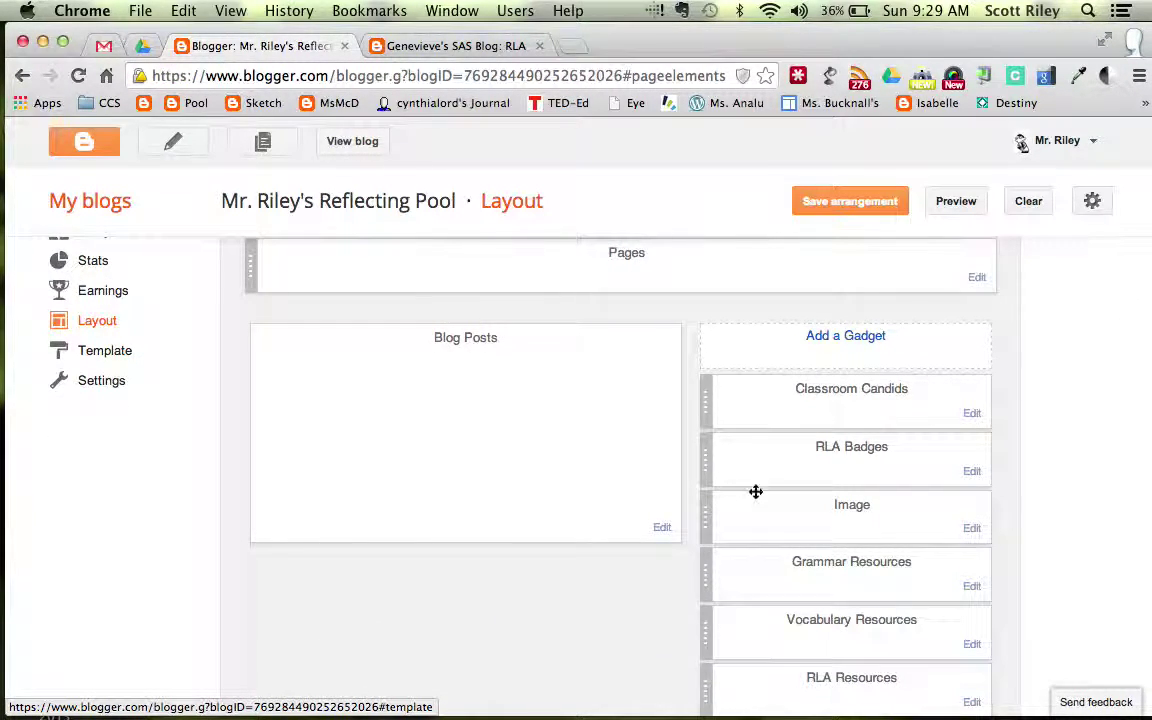
{"action": "scroll", "coordinate": [743, 475], "scroll_direction": "up", "scroll_amount": 2}
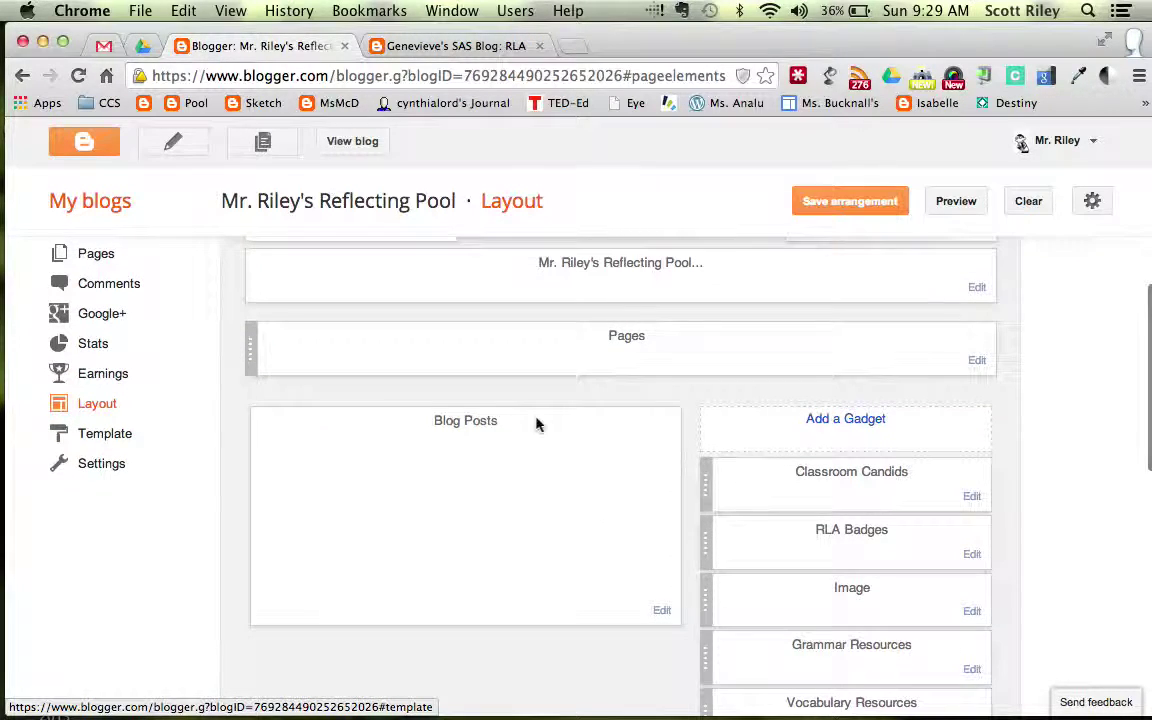
{"action": "left_click", "coordinate": [843, 420]}
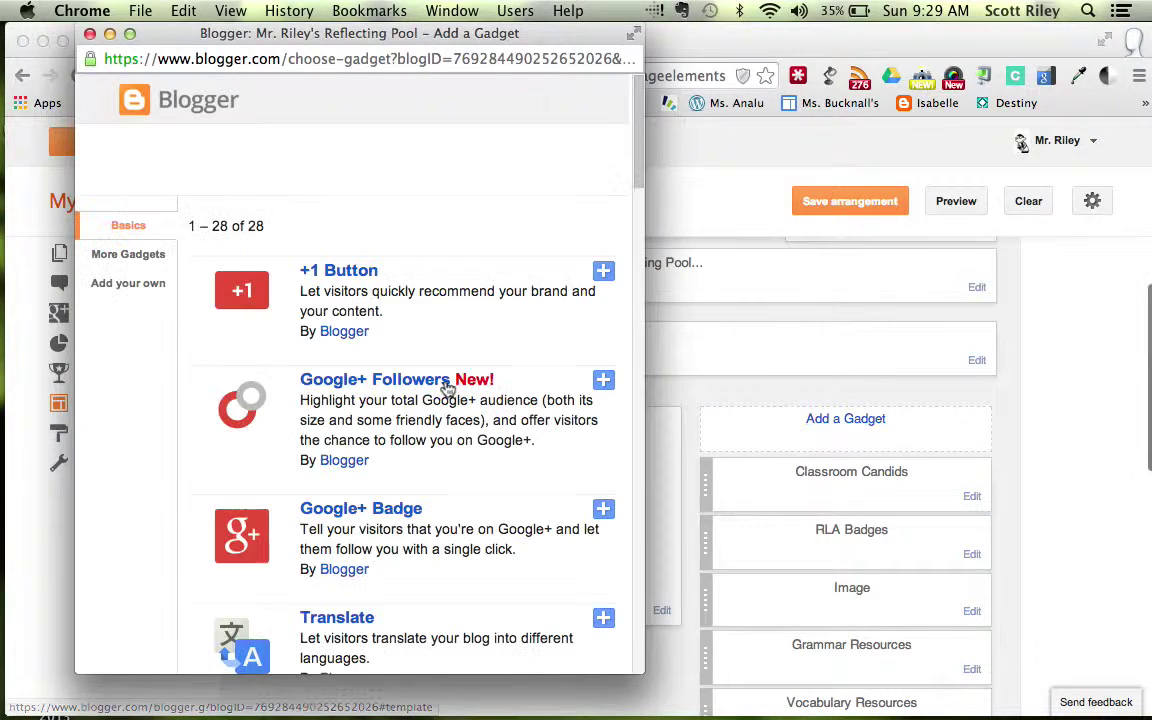
{"action": "scroll", "coordinate": [447, 388], "scroll_direction": "down", "scroll_amount": 10}
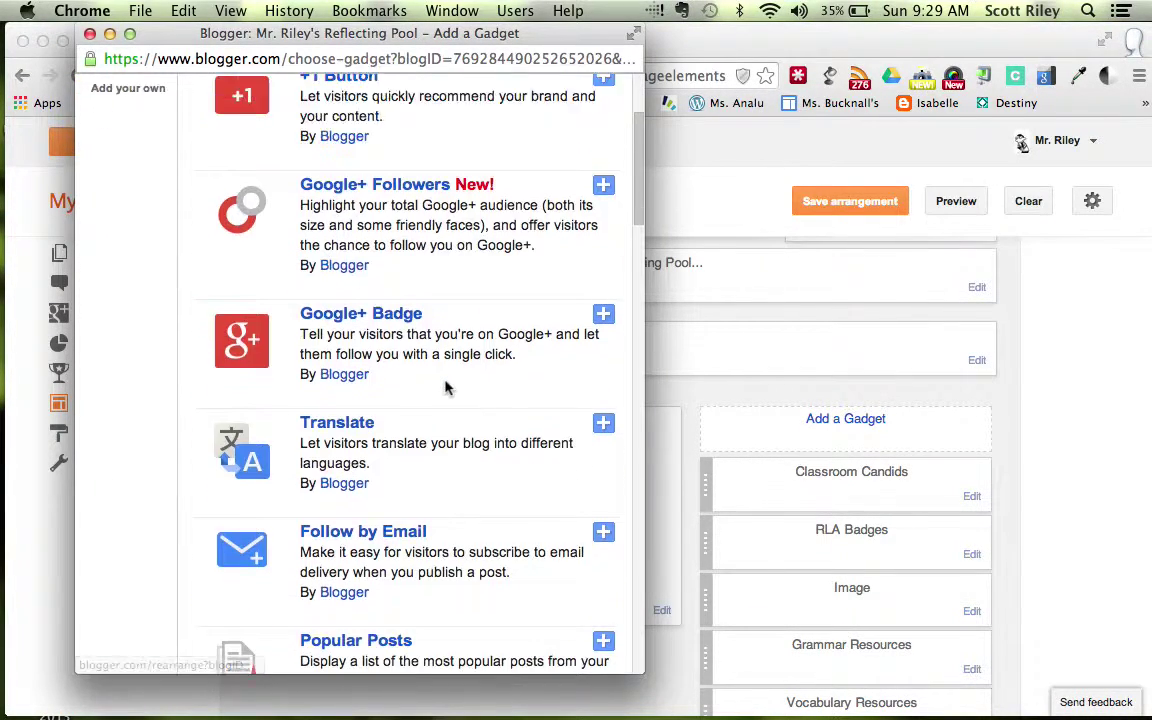
{"action": "scroll", "coordinate": [447, 388], "scroll_direction": "down", "scroll_amount": 15}
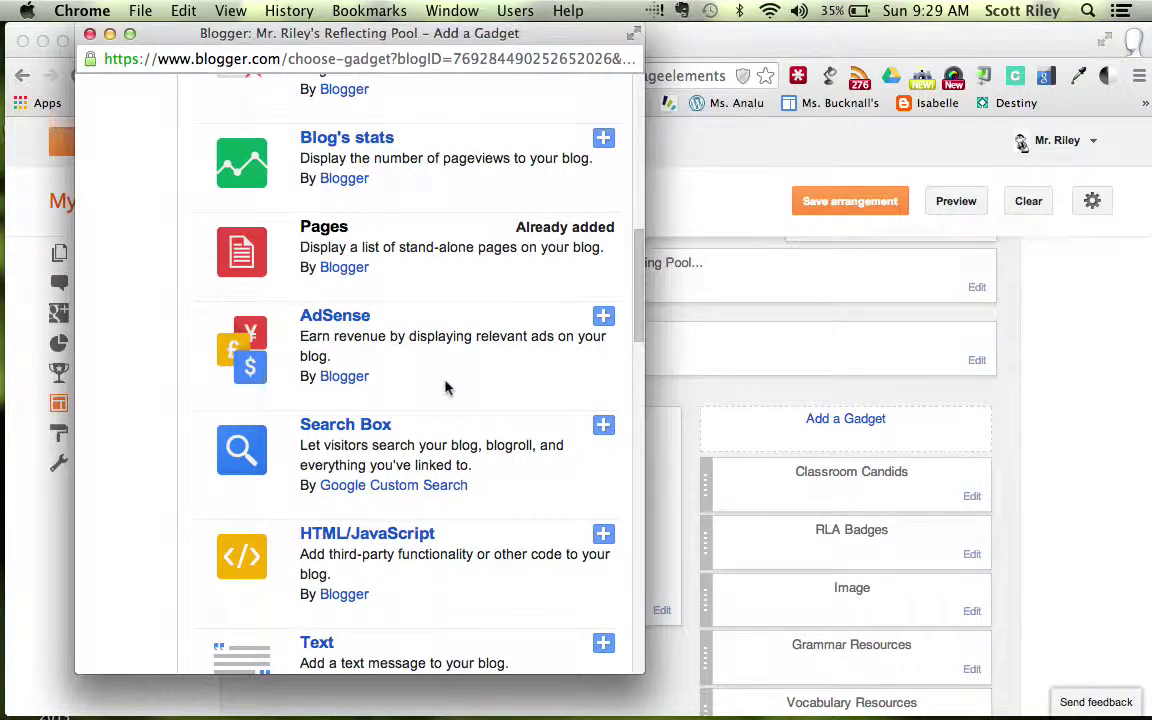
{"action": "scroll", "coordinate": [447, 388], "scroll_direction": "down", "scroll_amount": 12}
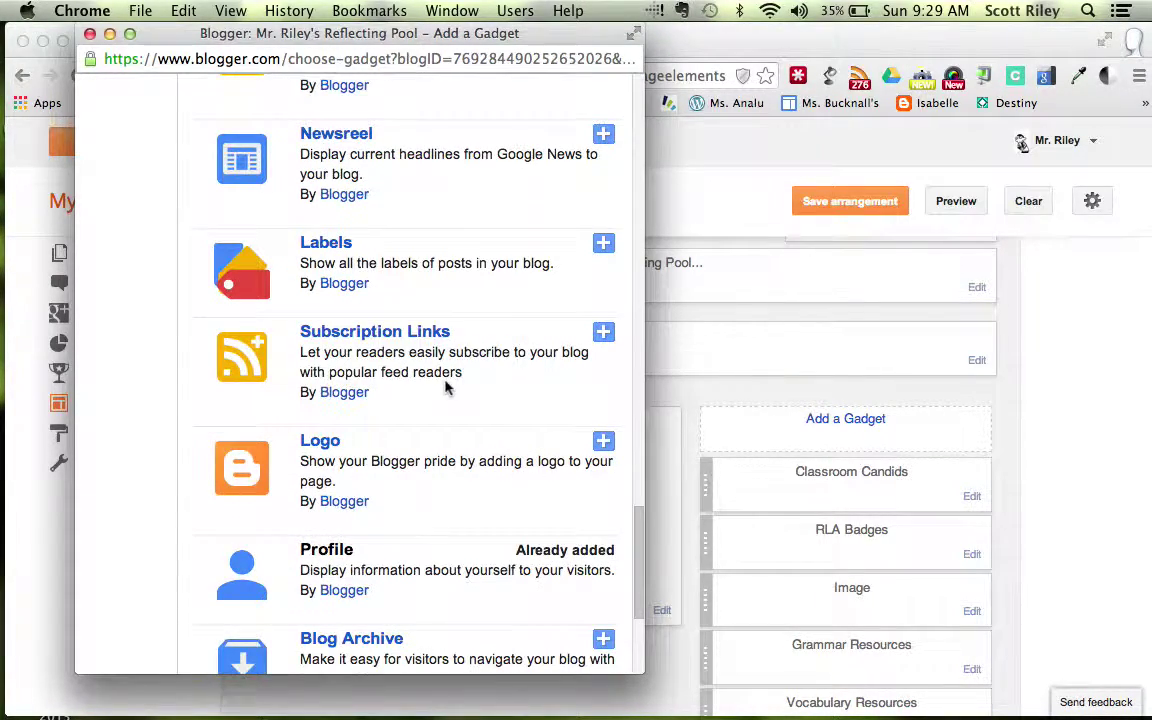
{"action": "left_click", "coordinate": [604, 244]}
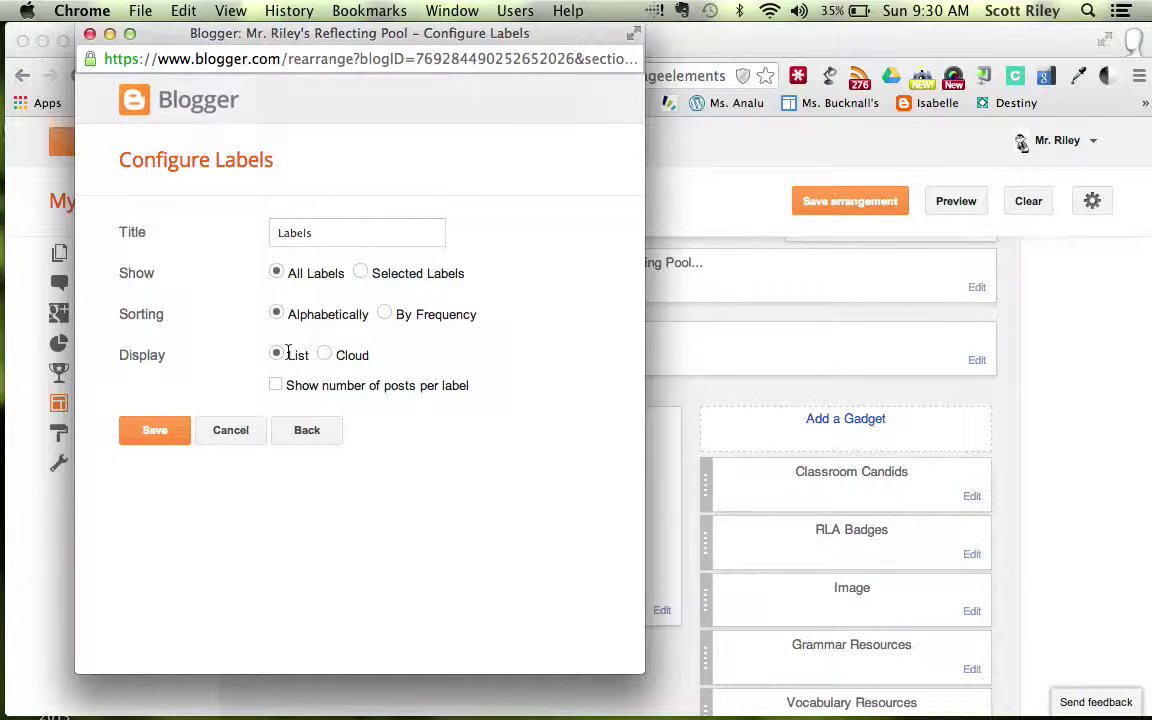
- Configure the Labels gadget to display as a Cloud with the number of posts per label, and save it
{"action": "left_click", "coordinate": [325, 356]}
{"action": "left_click", "coordinate": [277, 386]}
{"action": "left_click", "coordinate": [154, 431]}
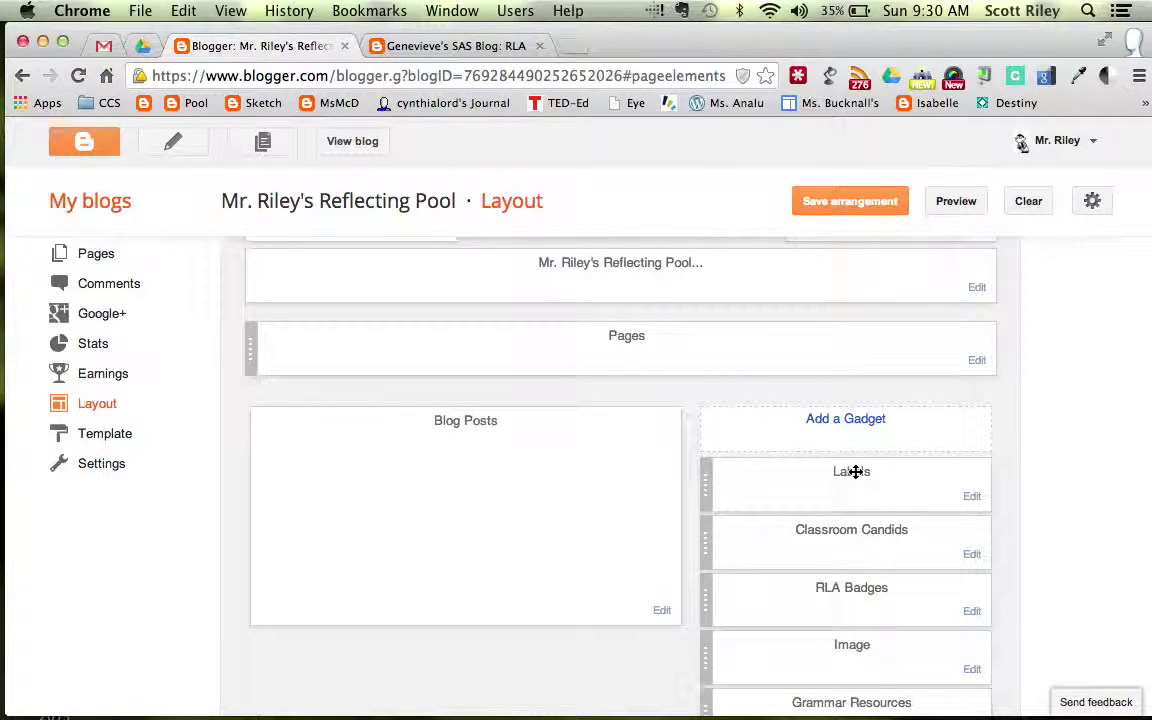
- Move the Labels gadget between Classroom Candids and RLA Badges in the sidebar, and save the arrangement
{"action": "left_click_drag", "start_coordinate": [851, 470], "coordinate": [851, 527]}
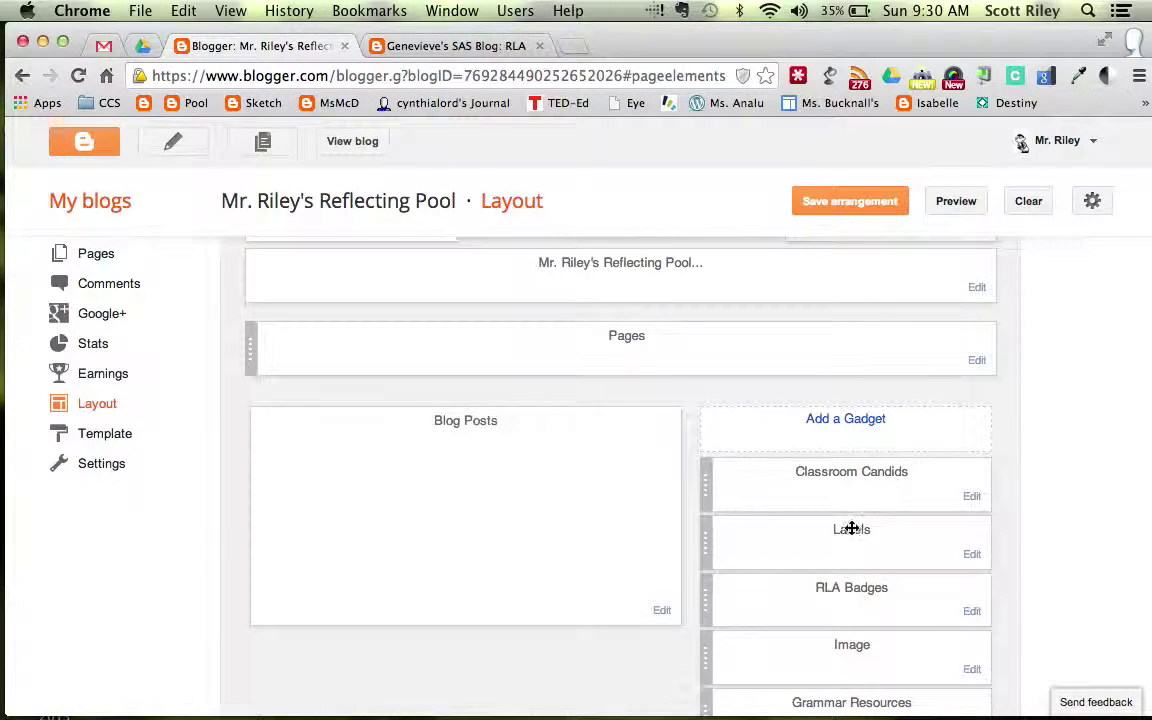
{"action": "scroll", "coordinate": [851, 527], "scroll_direction": "down", "scroll_amount": 5}
{"action": "mouse_move", "coordinate": [851, 527]}
{"action": "left_mouse_down"}
{"action": "mouse_move", "coordinate": [854, 445]}
{"action": "mouse_move", "coordinate": [856, 531]}
{"action": "left_mouse_up"}
{"action": "scroll", "coordinate": [861, 404], "scroll_direction": "up", "scroll_amount": 5}
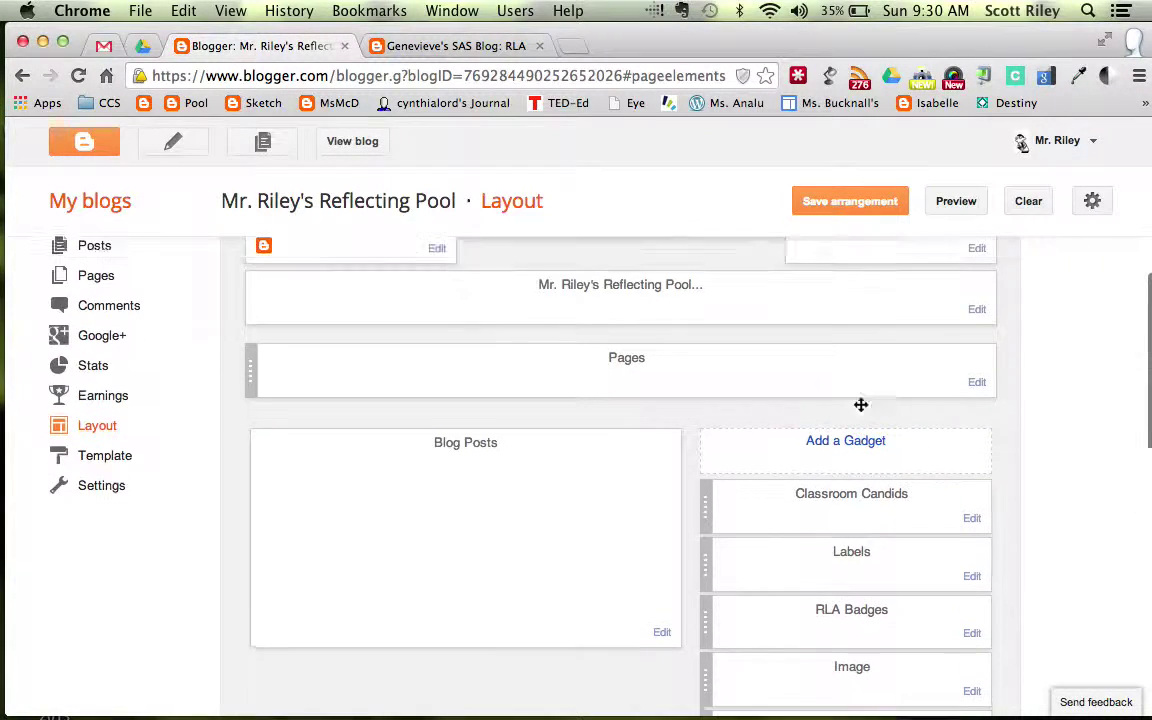
{"action": "left_click", "coordinate": [871, 214]}
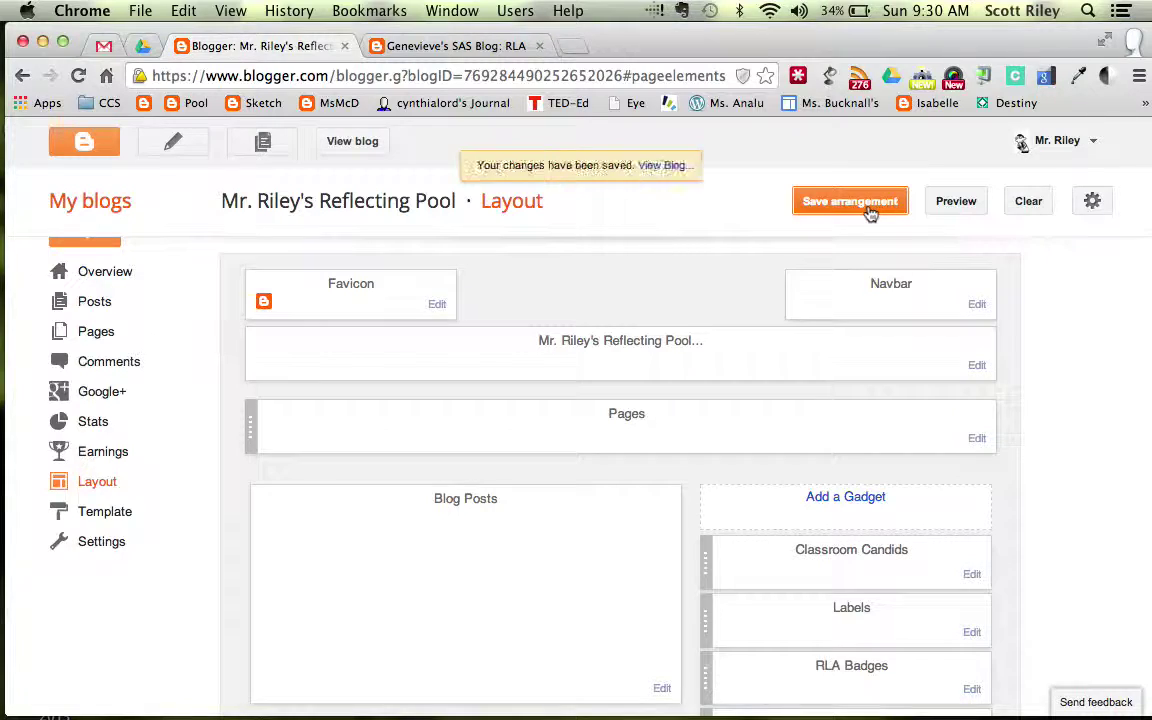
- View the live Reflecting Pool blog and examine the label cloud in its sidebar
{"action": "left_click", "coordinate": [662, 166]}
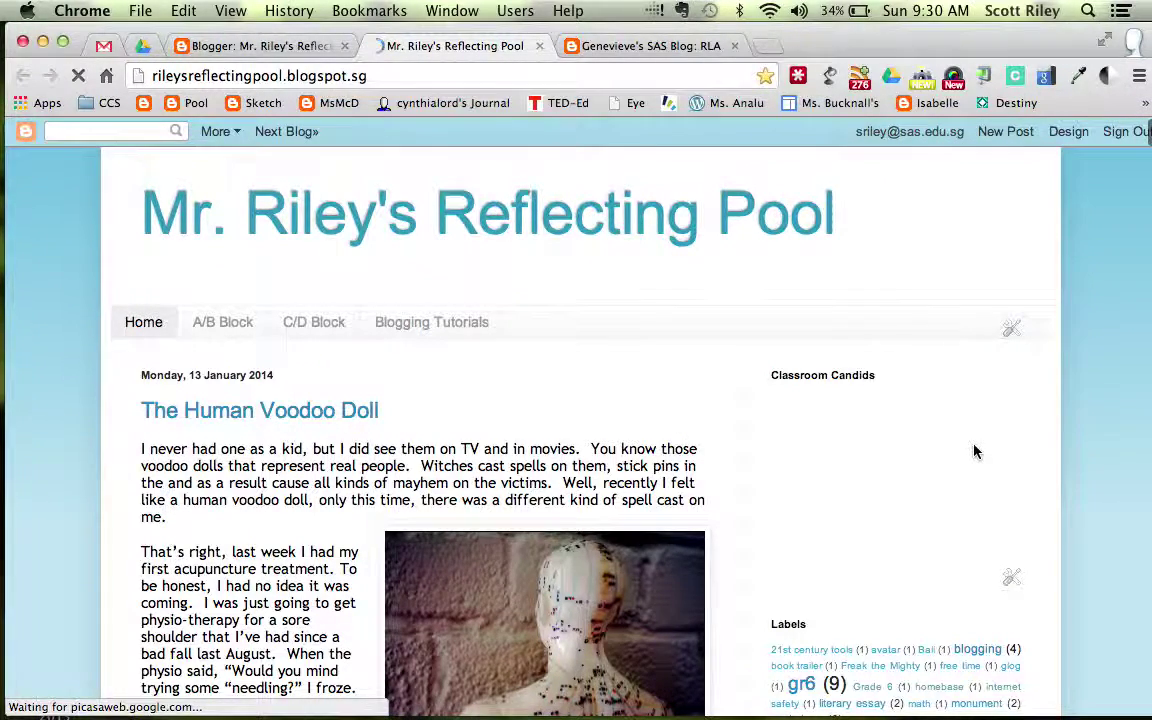
{"action": "scroll", "coordinate": [899, 637], "scroll_direction": "down", "scroll_amount": 5}
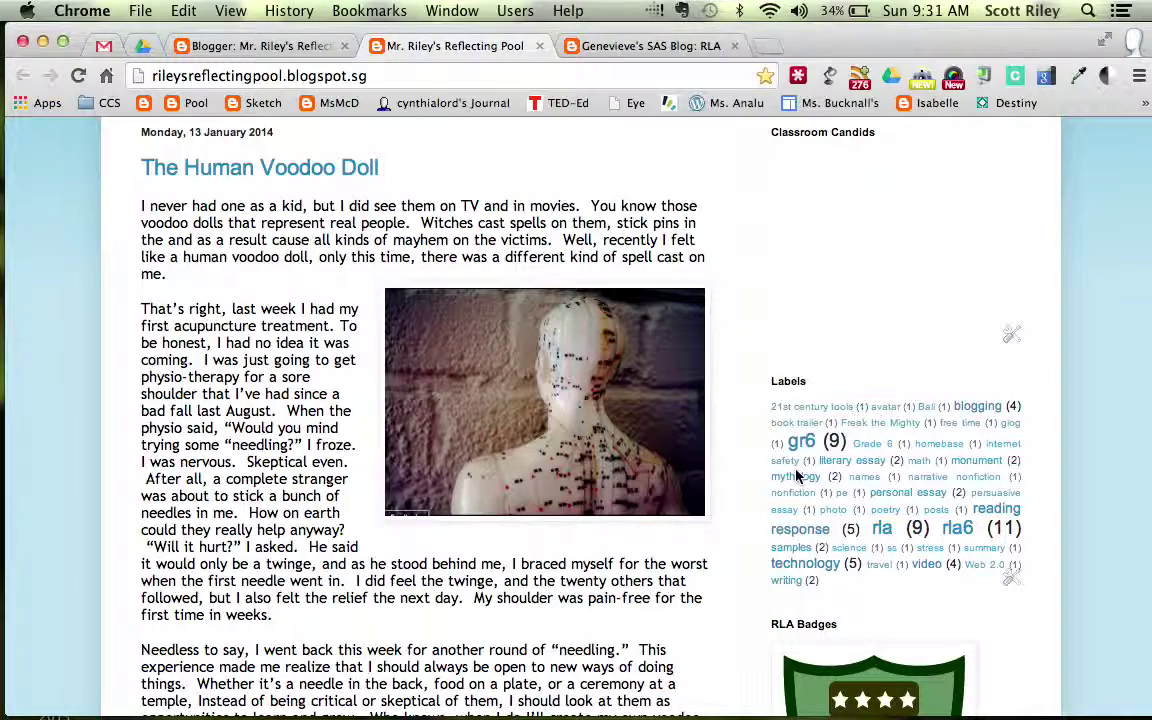
{"action": "left_click", "coordinate": [812, 408]}
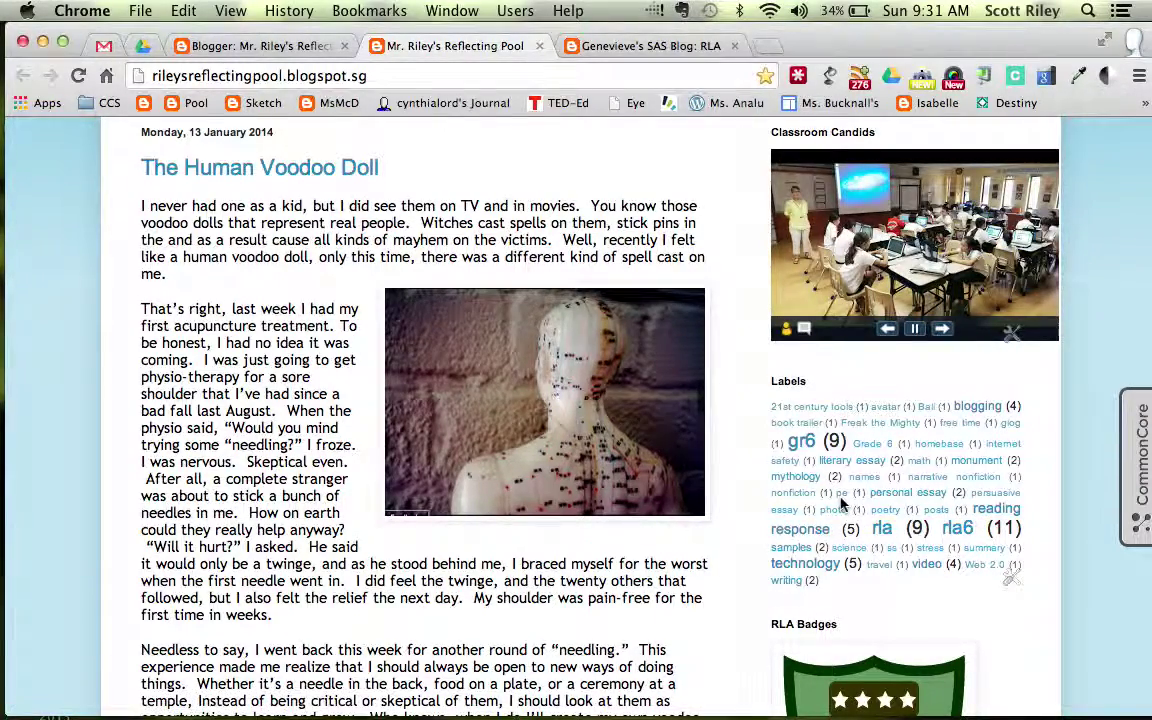
{"action": "scroll", "coordinate": [843, 503], "scroll_direction": "down", "scroll_amount": 4}
{"action": "scroll", "coordinate": [843, 503], "scroll_direction": "up", "scroll_amount": 3}
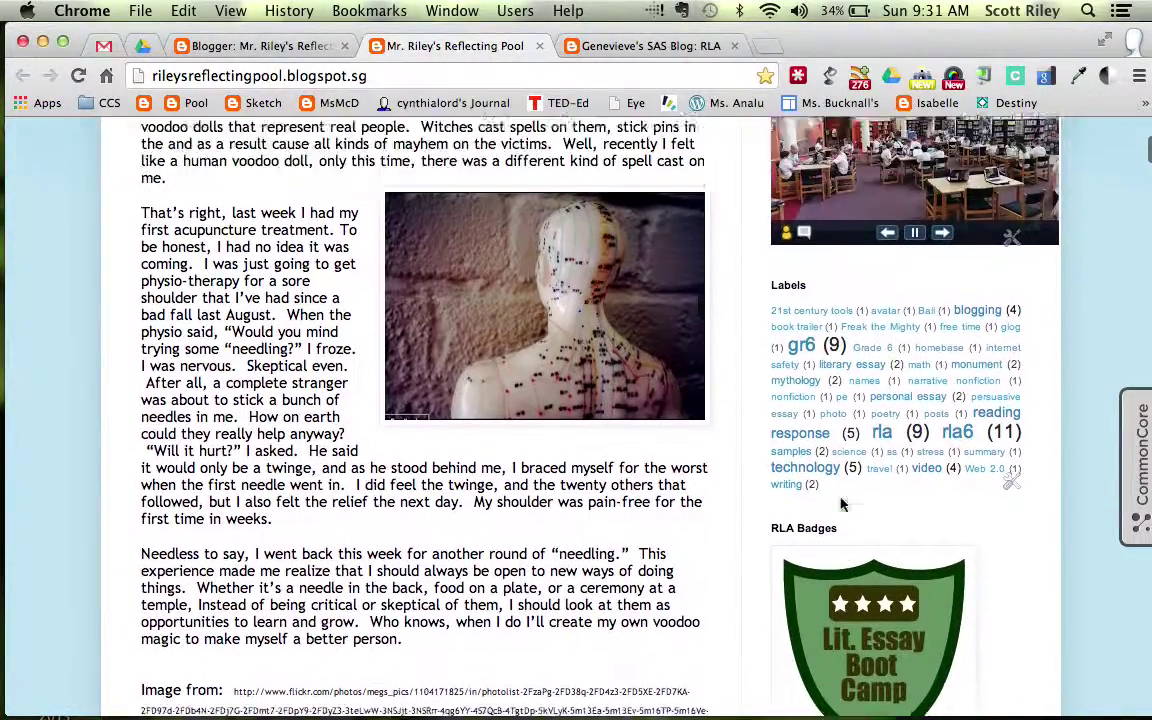